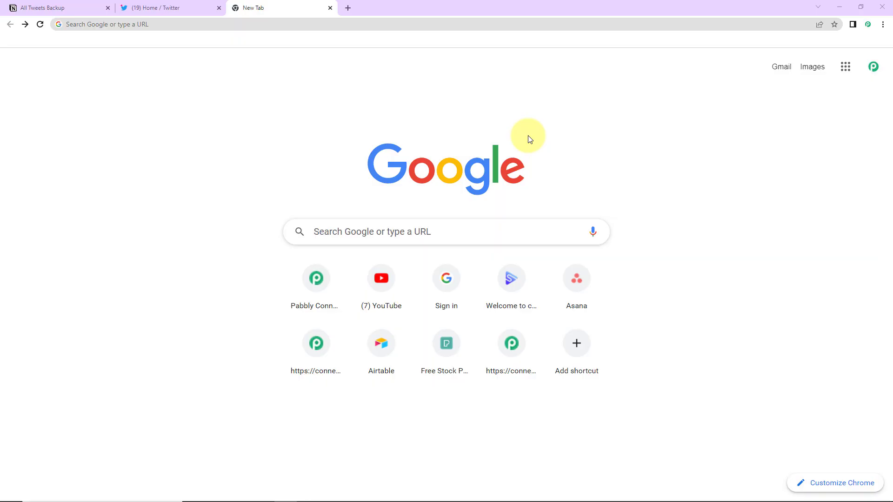
# Go to the Pabbly website and sign in to open the Pabbly Connect dashboard.
pyautogui.click(233, 24)
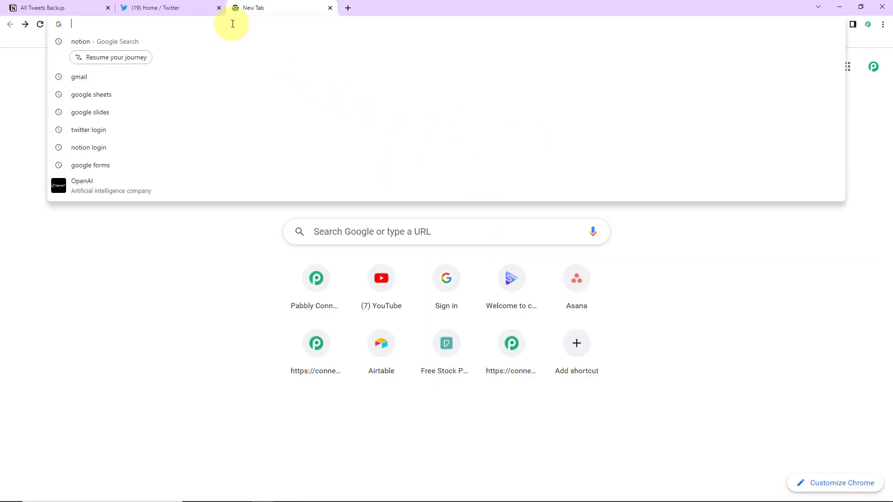
pyautogui.write('pab')
pyautogui.press('Return')
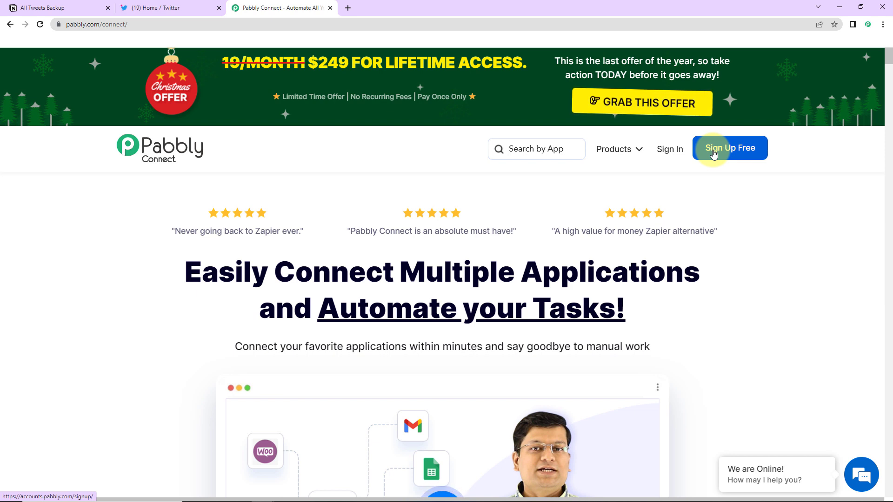
pyautogui.click(671, 152)
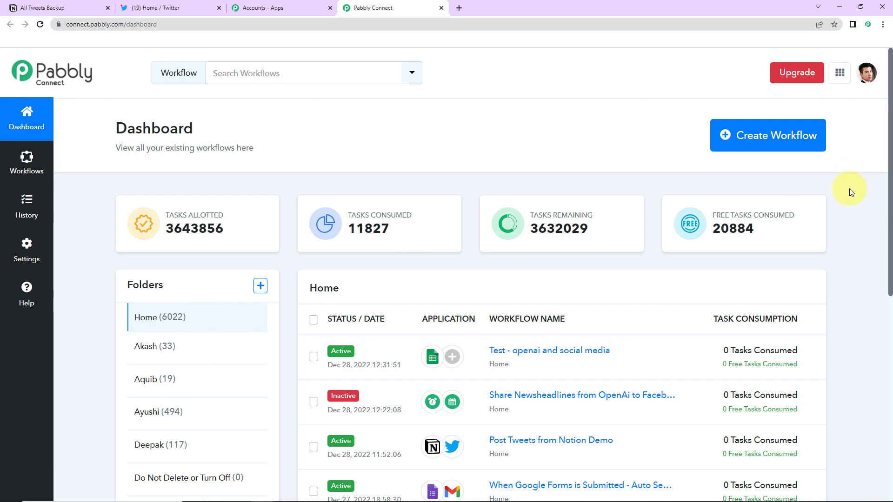
# Start a new workflow named 'Post Tweets from Notion Automatically'.
pyautogui.click(796, 143)
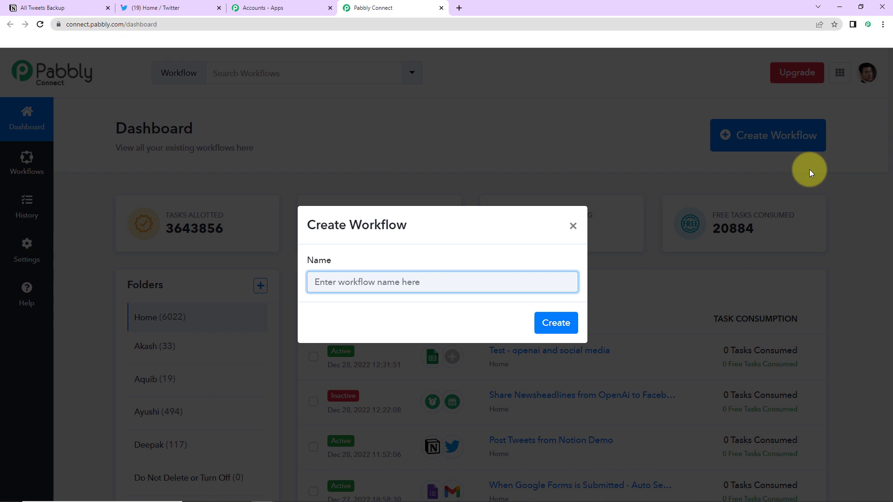
pyautogui.write('Po')
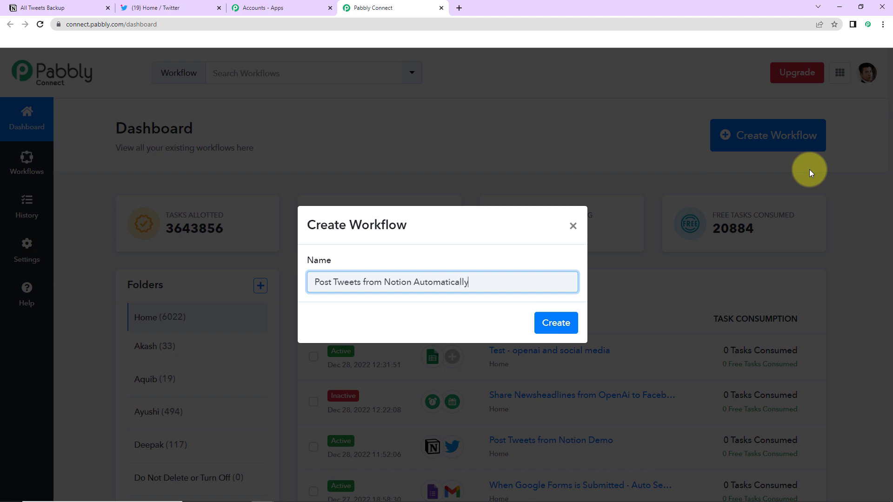
# Create the workflow and choose Notion as its trigger app via the 'notion' search.
pyautogui.click(558, 320)
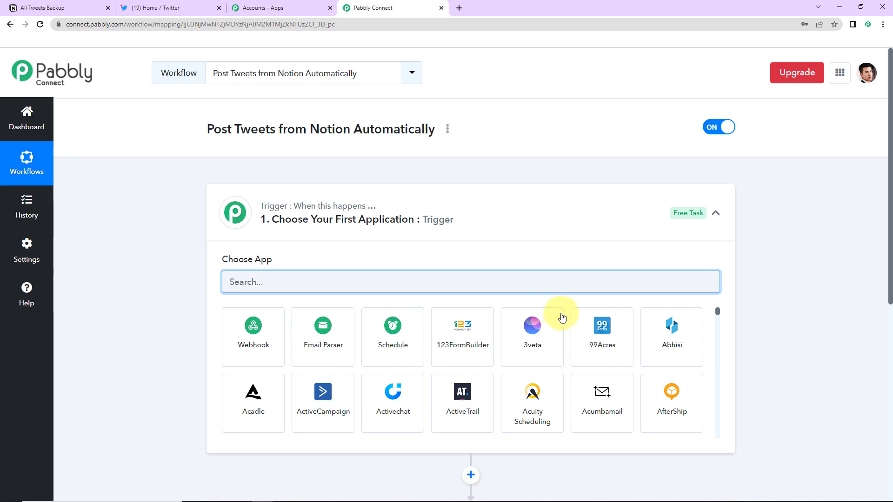
pyautogui.scroll(-5, 454, 241)
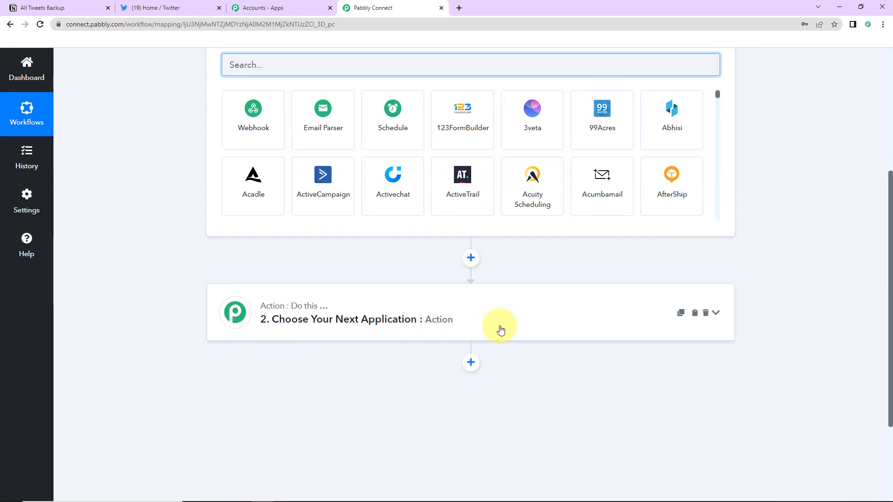
pyautogui.scroll(3, 500, 329)
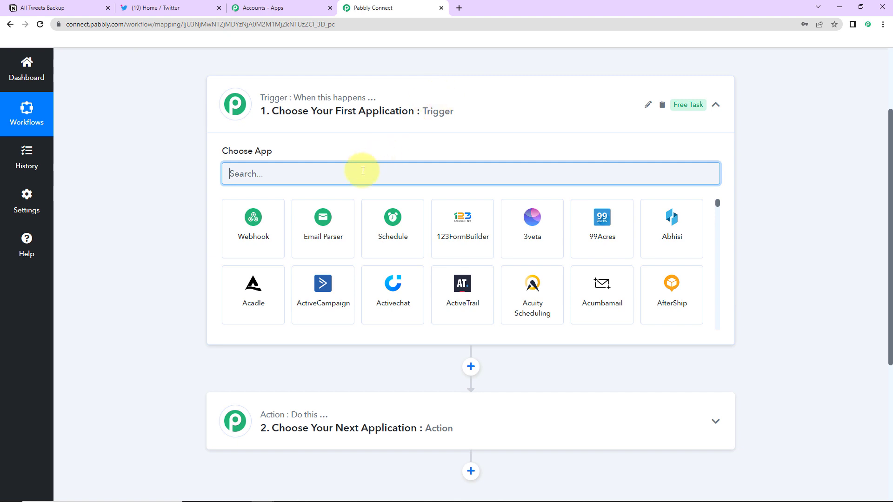
pyautogui.write('otion')
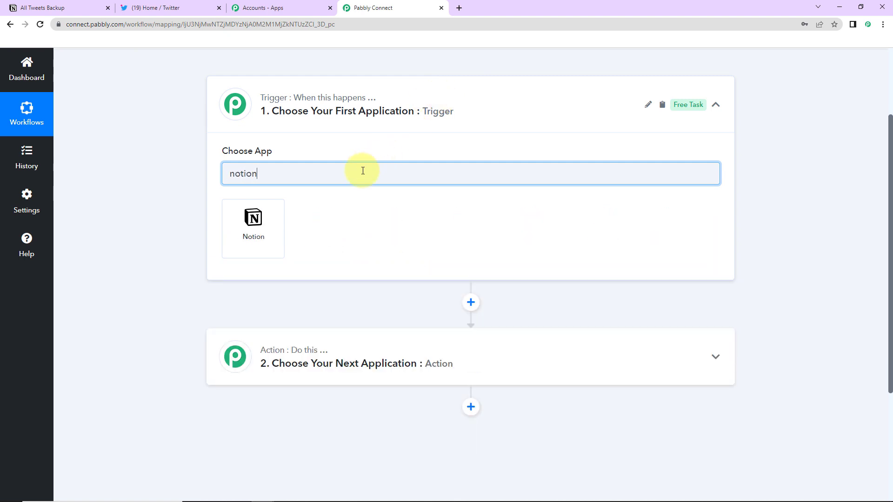
pyautogui.click(268, 235)
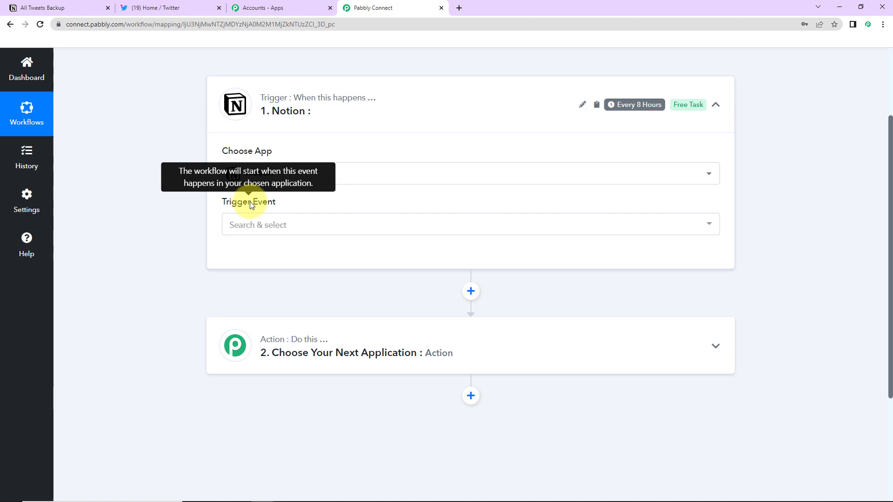
# Set the Notion trigger event to New Database Item.
pyautogui.click(240, 229)
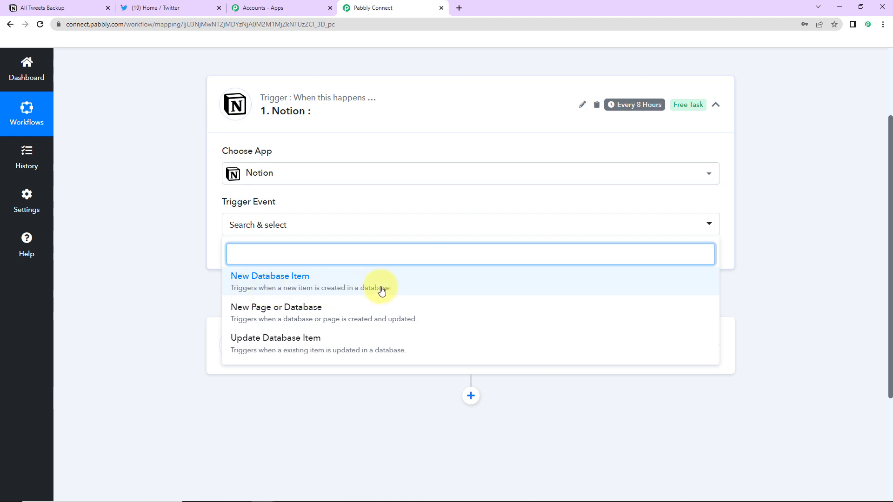
pyautogui.click(279, 279)
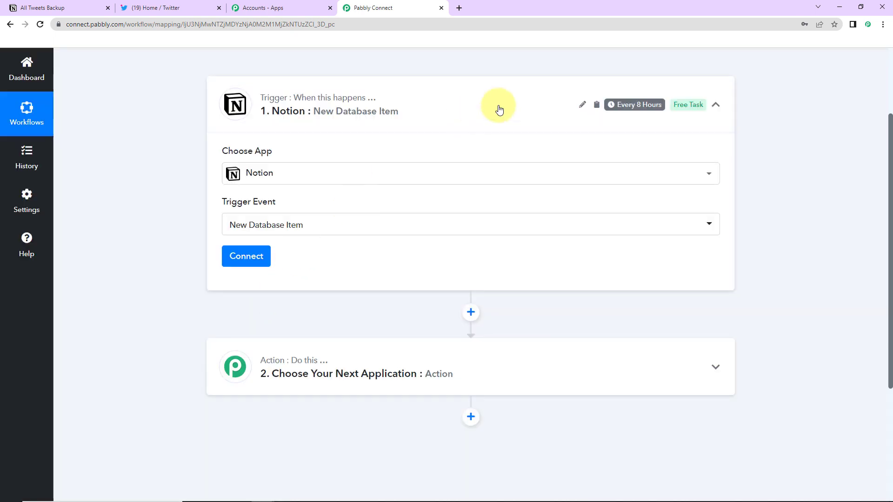
pyautogui.moveTo(631, 114)
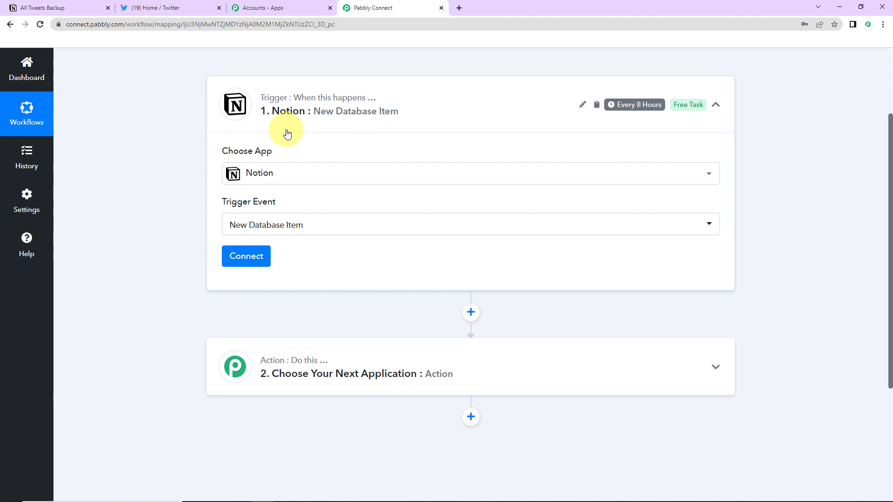
# Add a new Notion connection and start authorizing Pabbly with Notion.
pyautogui.click(246, 265)
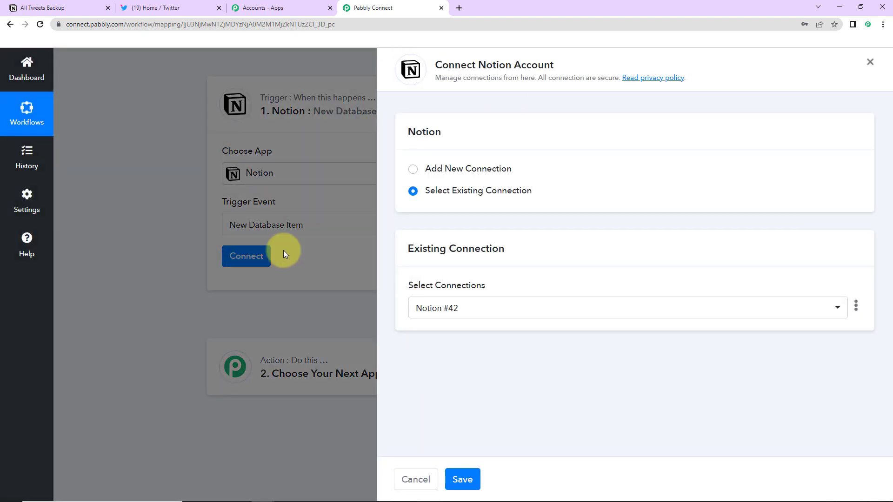
pyautogui.moveTo(479, 63); pyautogui.dragTo(581, 68)
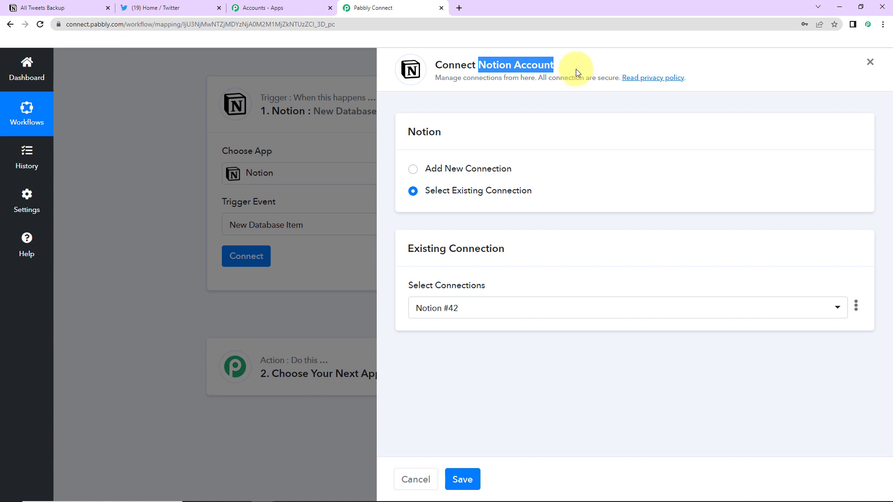
pyautogui.click(413, 170)
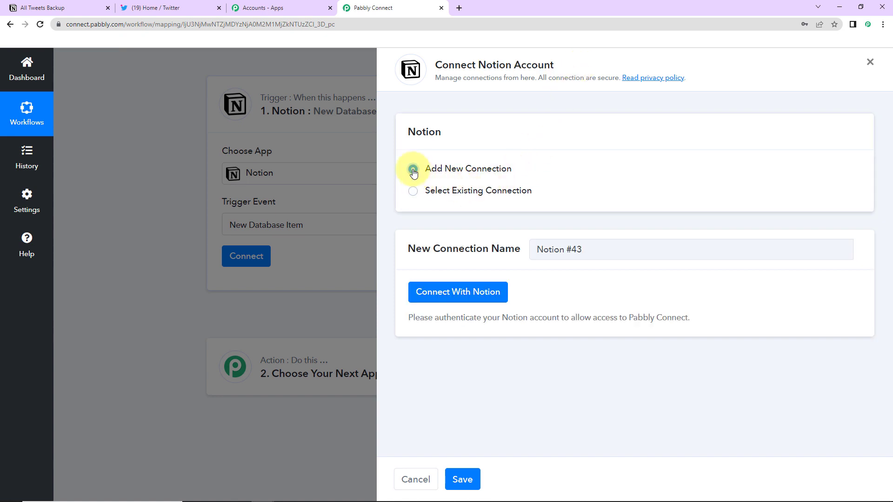
pyautogui.click(469, 294)
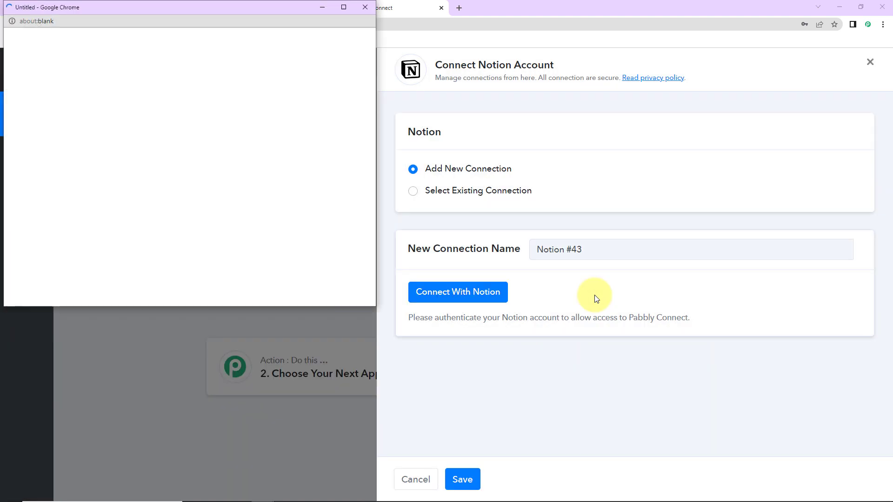
pyautogui.click(441, 297)
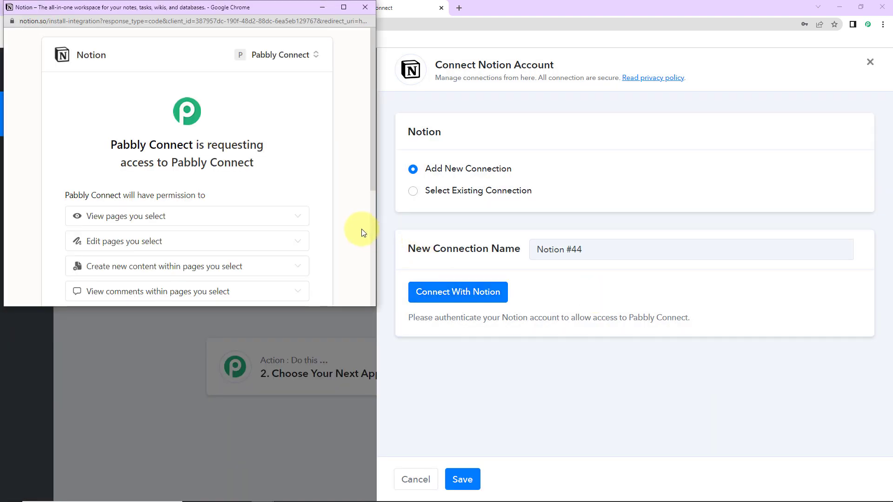
# Grant Pabbly access to the selected Notion pages, then switch to the Twitter Data table.
pyautogui.scroll(-4, 330, 215)
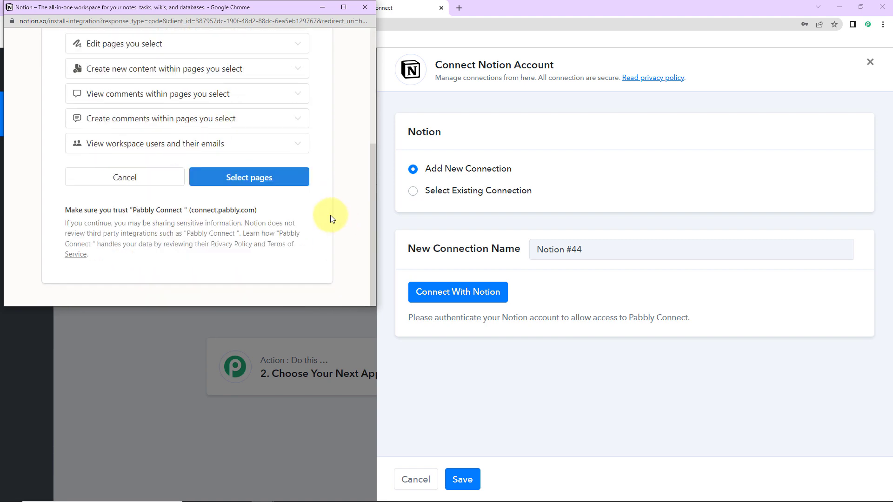
pyautogui.click(259, 177)
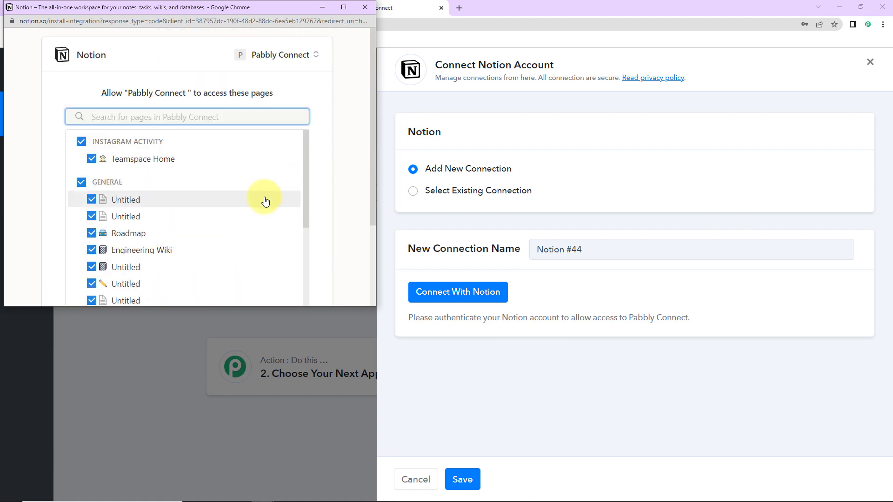
pyautogui.scroll(-10, 265, 212)
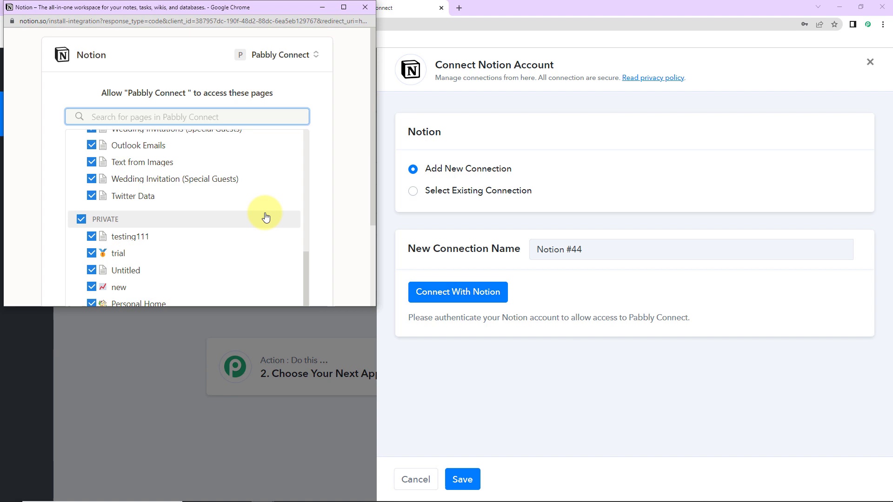
pyautogui.click(255, 272)
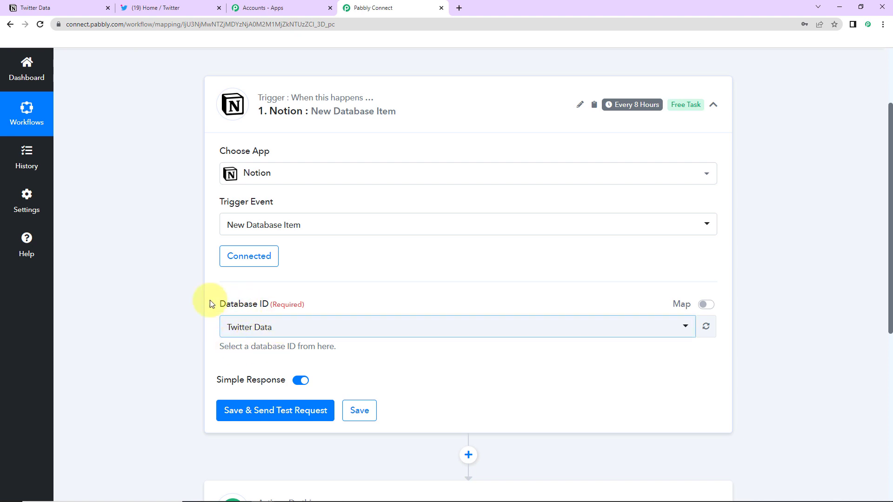
pyautogui.click(69, 11)
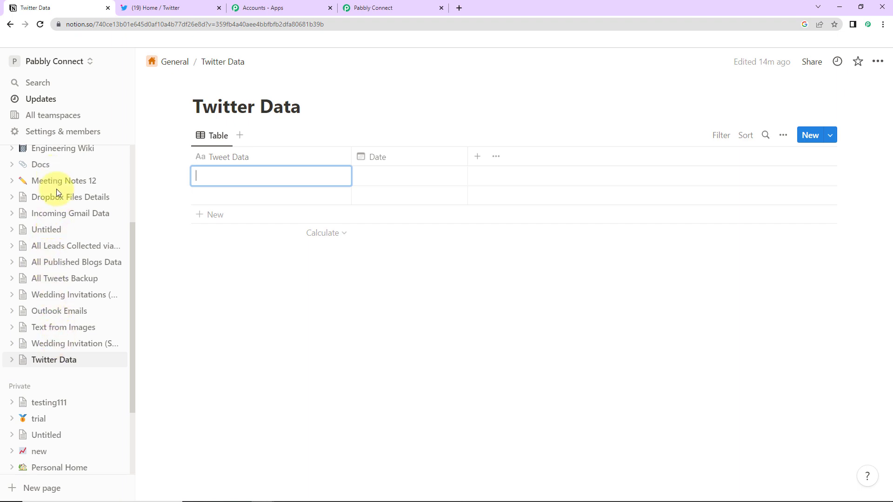
# Add a Twitter Data row with the pasted New Year tweet dated December 28, 2022.
pyautogui.click(132, 240)
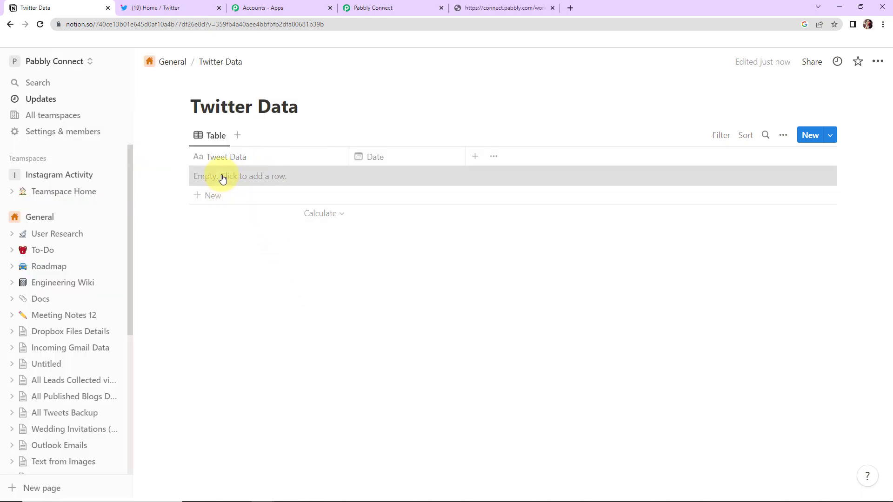
pyautogui.click(221, 176)
pyautogui.write('I can’t wait to see where the next year brings us! Wishing you nothing but happiness in the new year.')
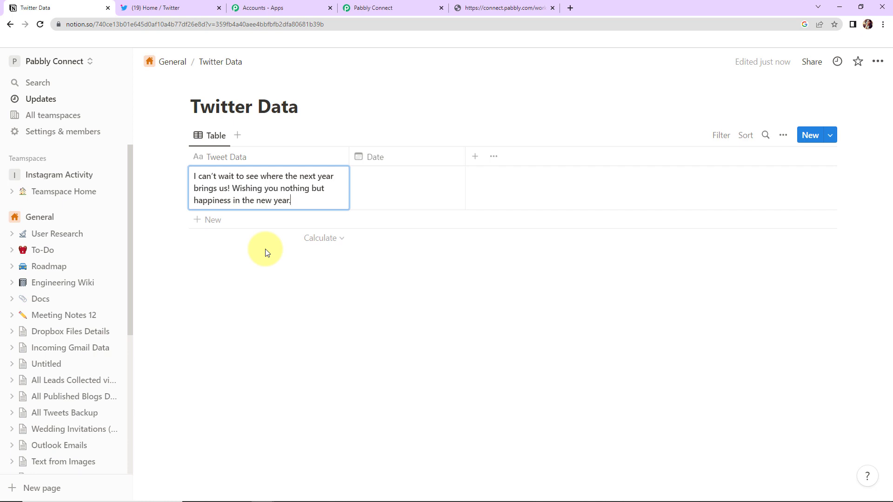
pyautogui.press('Escape')
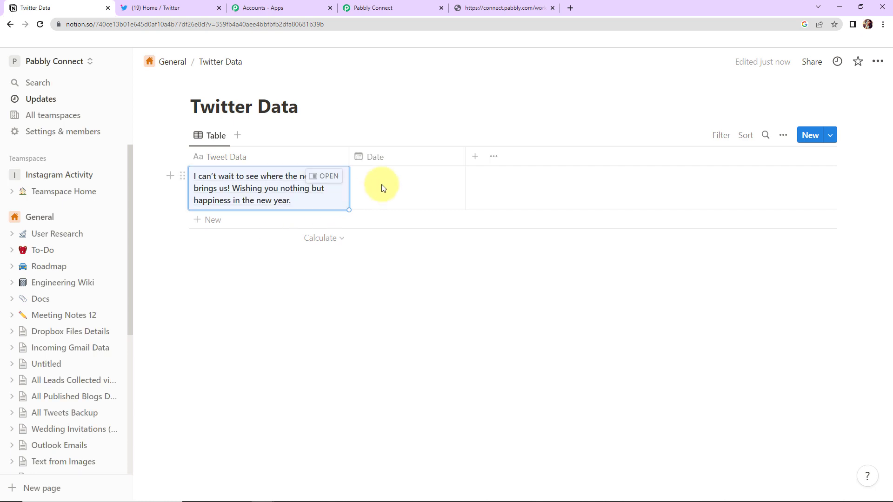
pyautogui.click(382, 187)
pyautogui.click(425, 325)
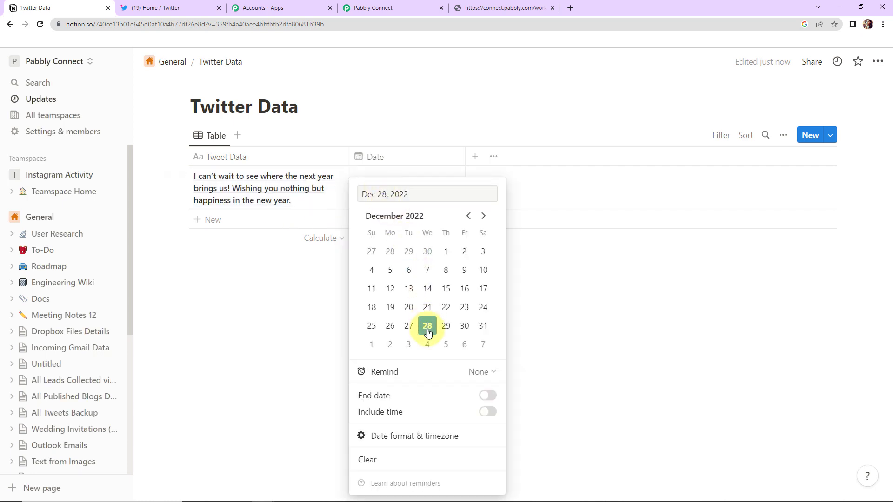
pyautogui.click(309, 307)
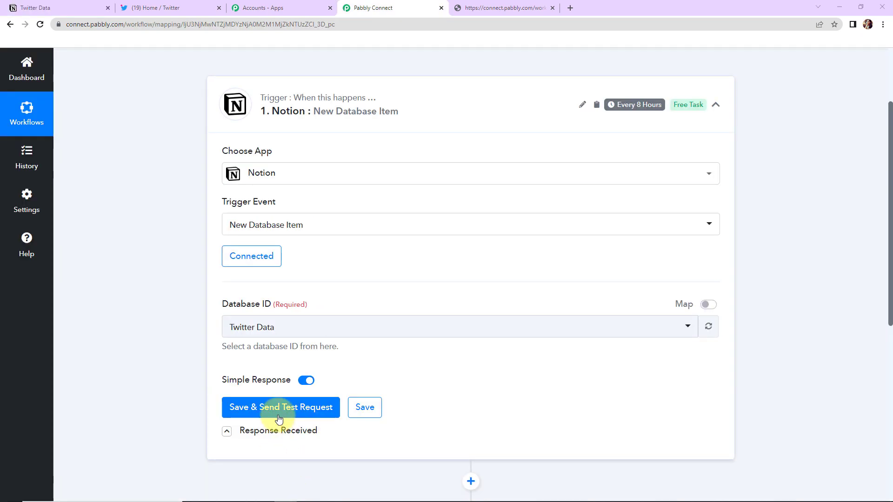
# Fetch the new Notion row as test data and enlarge Text Content to read the full tweet.
pyautogui.click(285, 408)
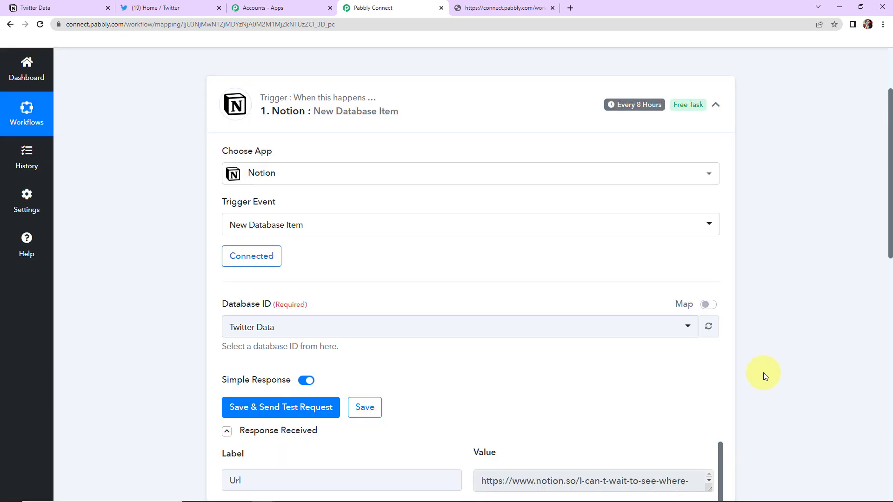
pyautogui.scroll(3, 763, 372)
pyautogui.moveTo(887, 199); pyautogui.dragTo(888, 352)
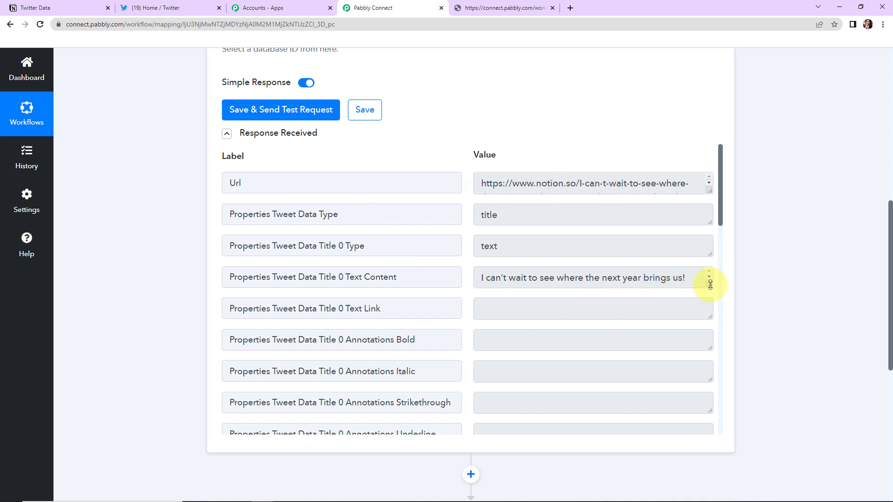
pyautogui.moveTo(710, 284); pyautogui.dragTo(711, 322)
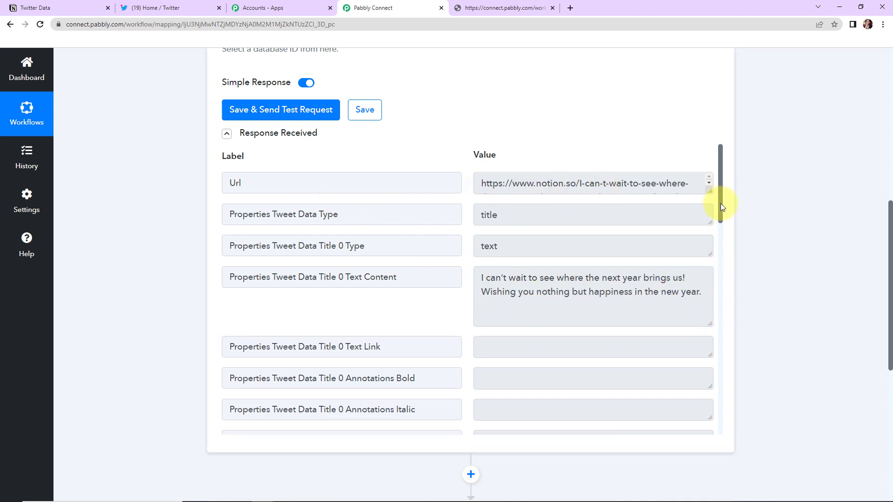
pyautogui.moveTo(722, 207); pyautogui.dragTo(726, 271)
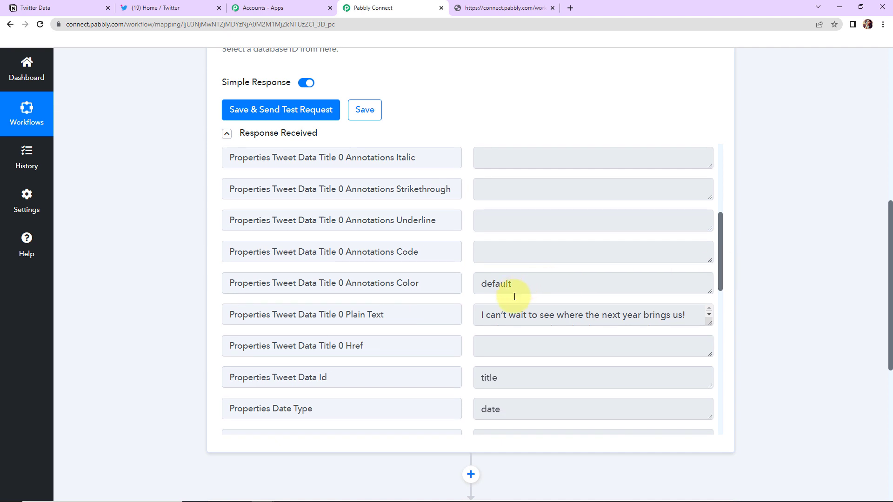
pyautogui.scroll(-1, 721, 251)
pyautogui.scroll(-3, 727, 285)
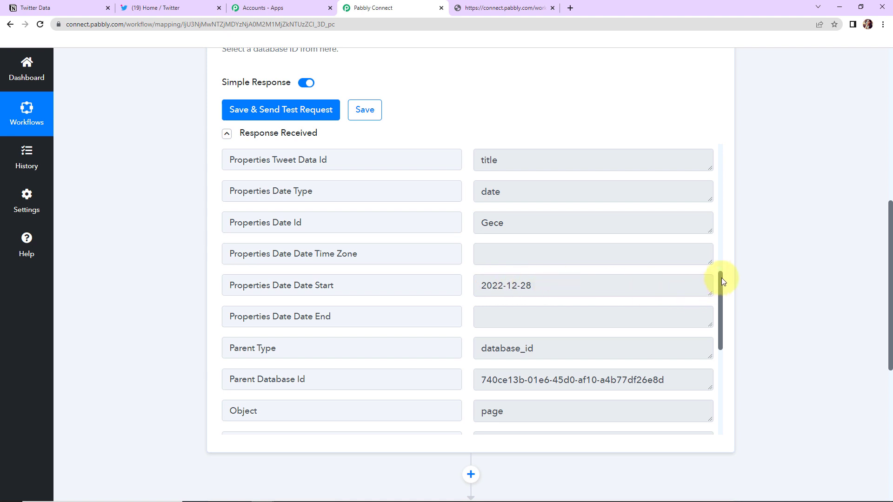
pyautogui.moveTo(721, 279); pyautogui.dragTo(735, 325)
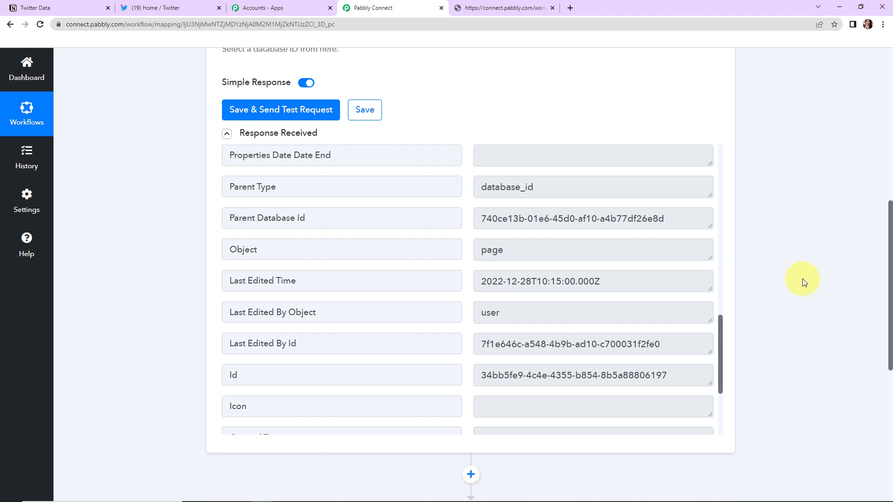
# Set the second step to the Twitter app with the Create Tweet action event.
pyautogui.scroll(-4, 879, 289)
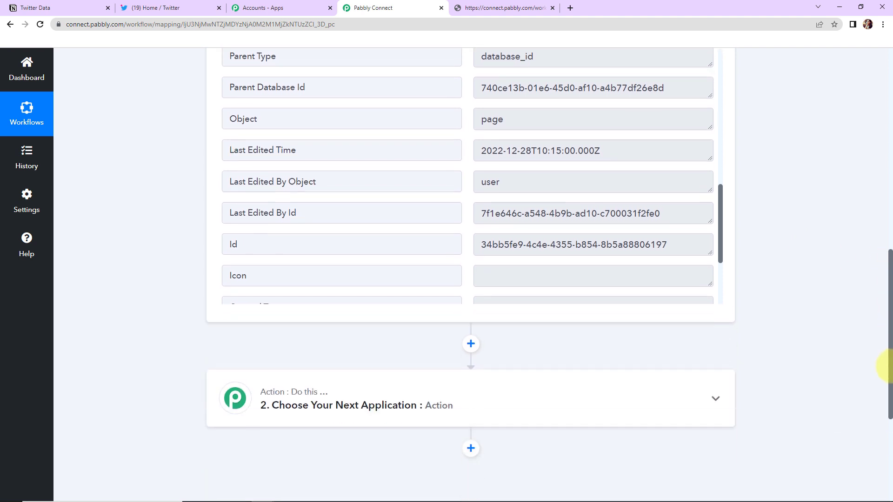
pyautogui.click(403, 330)
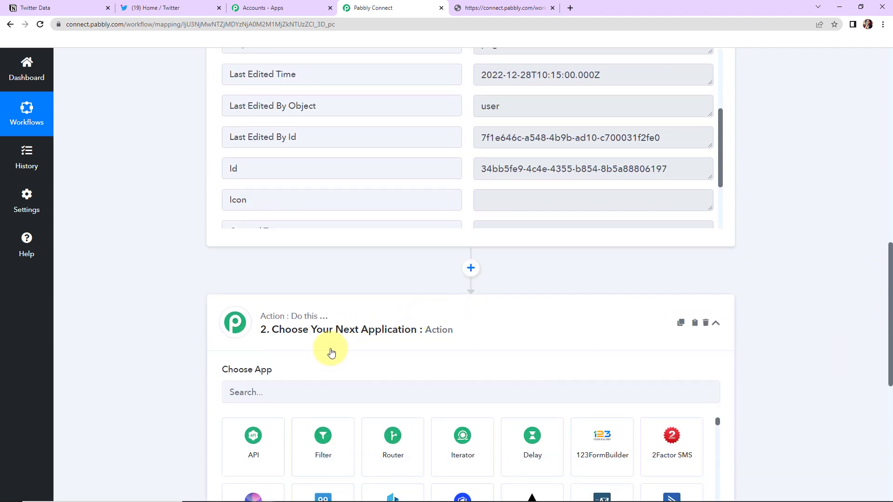
pyautogui.click(307, 392)
pyautogui.write('twitter')
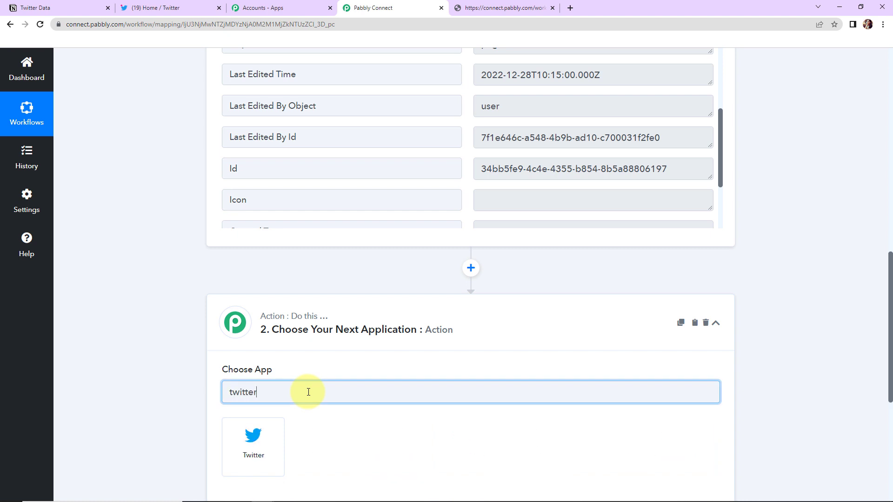
pyautogui.click(259, 432)
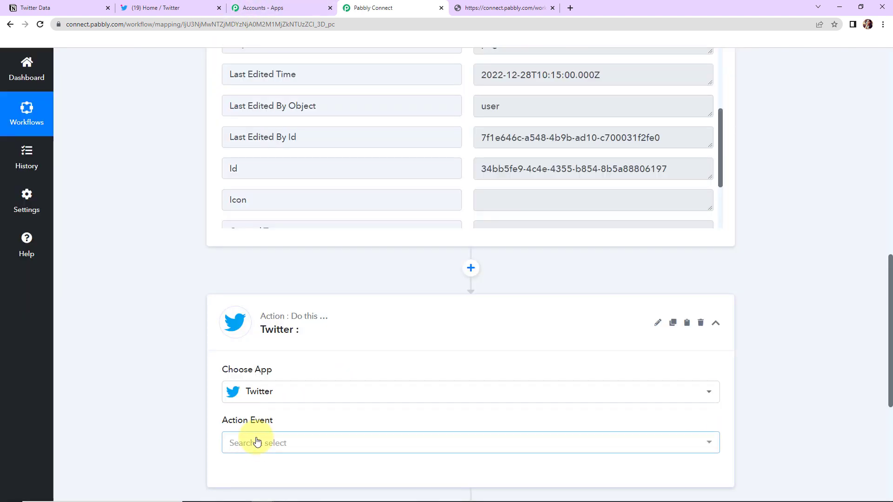
pyautogui.click(257, 442)
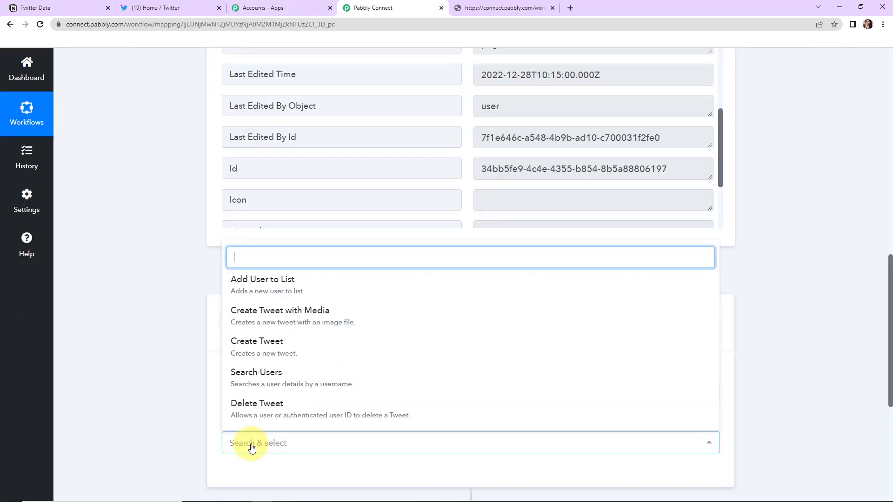
pyautogui.click(266, 350)
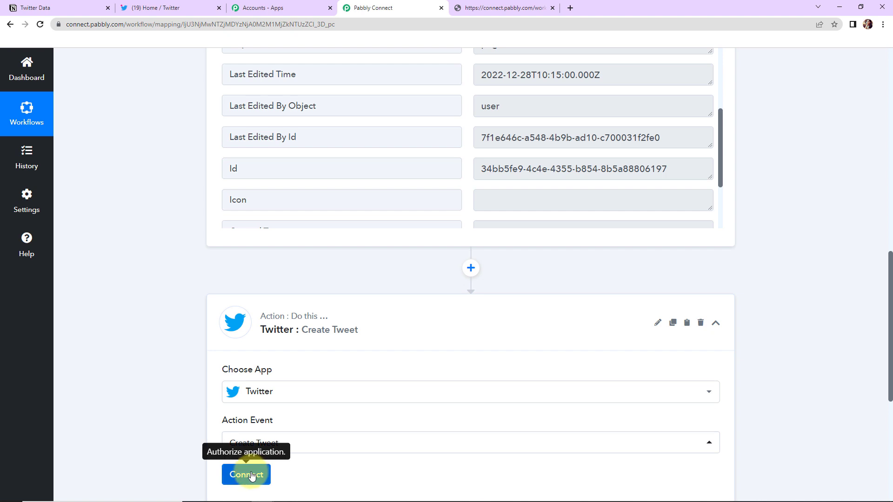
# Add a new Twitter connection and authorize the Pabbly Connect app in the popup.
pyautogui.click(250, 475)
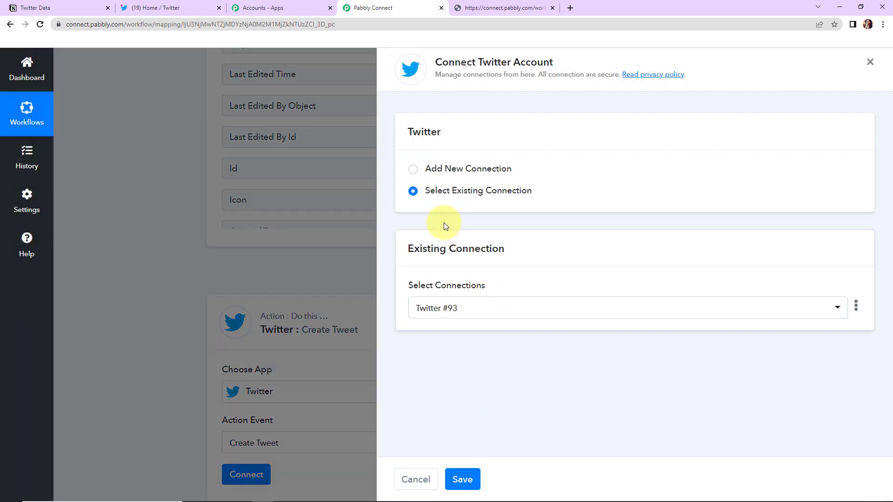
pyautogui.click(413, 170)
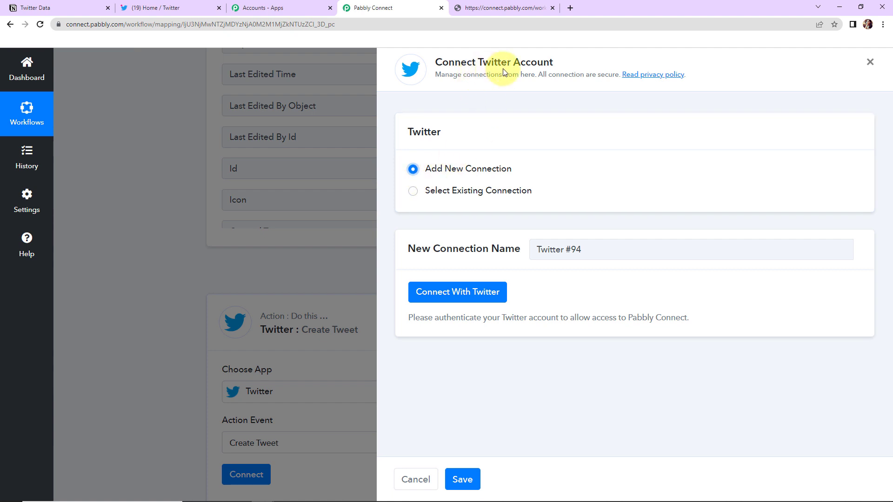
pyautogui.click(505, 292)
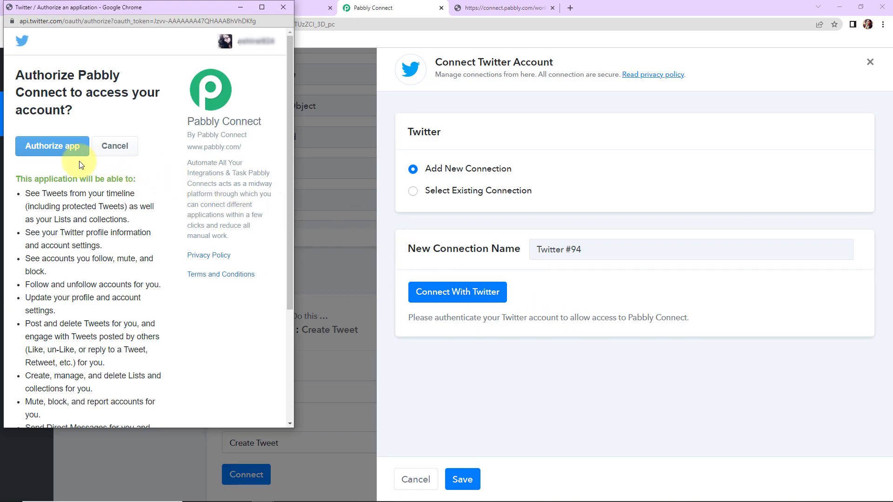
pyautogui.click(52, 147)
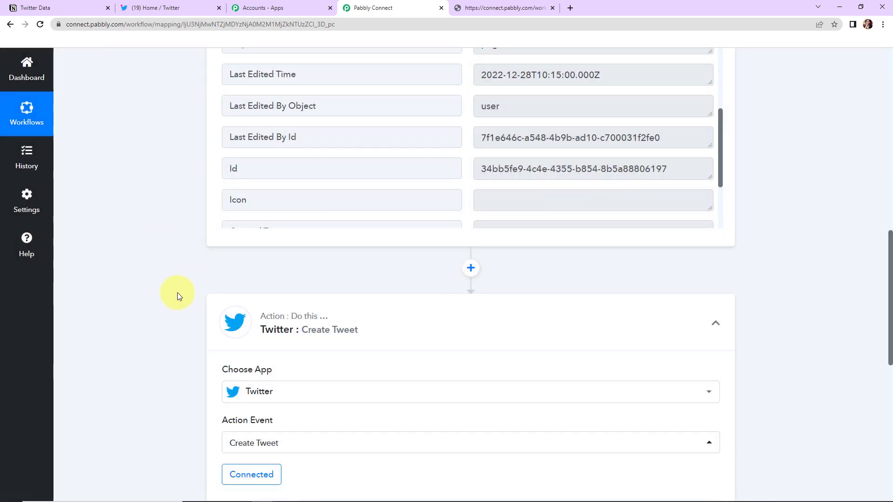
# Map the Notion 'Properties Tweet Data Title 0 Text Content' field into the tweet Message.
pyautogui.scroll(-5, 177, 292)
pyautogui.scroll(2, 177, 292)
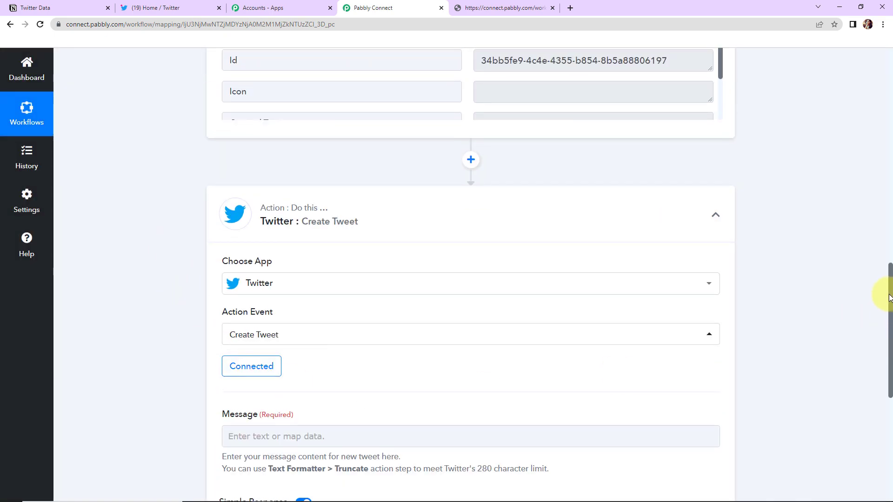
pyautogui.moveTo(887, 295); pyautogui.dragTo(884, 343)
pyautogui.click(378, 265)
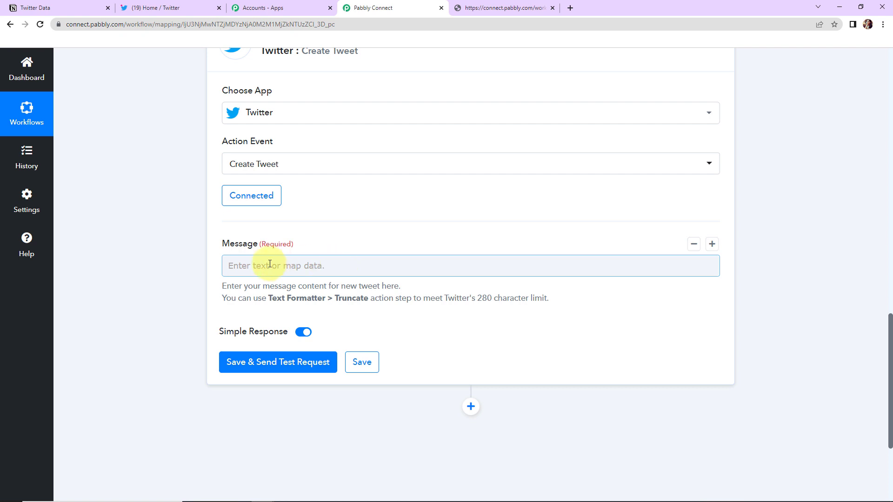
pyautogui.click(230, 263)
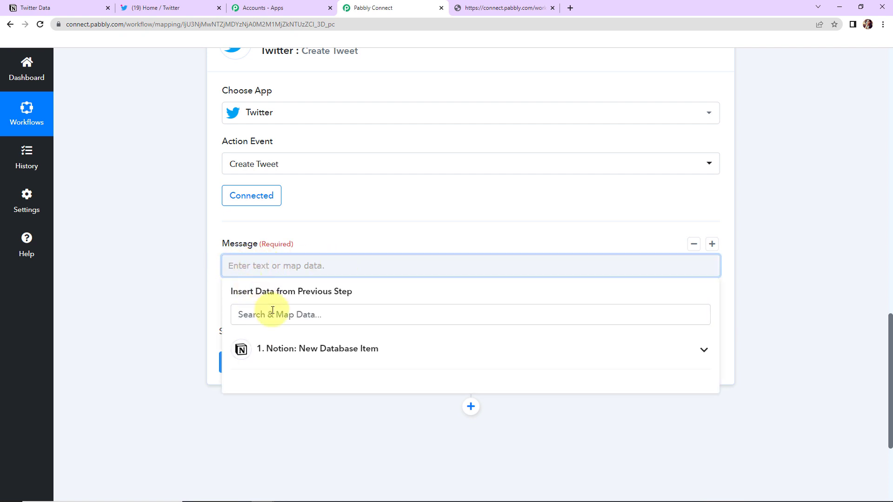
pyautogui.click(282, 361)
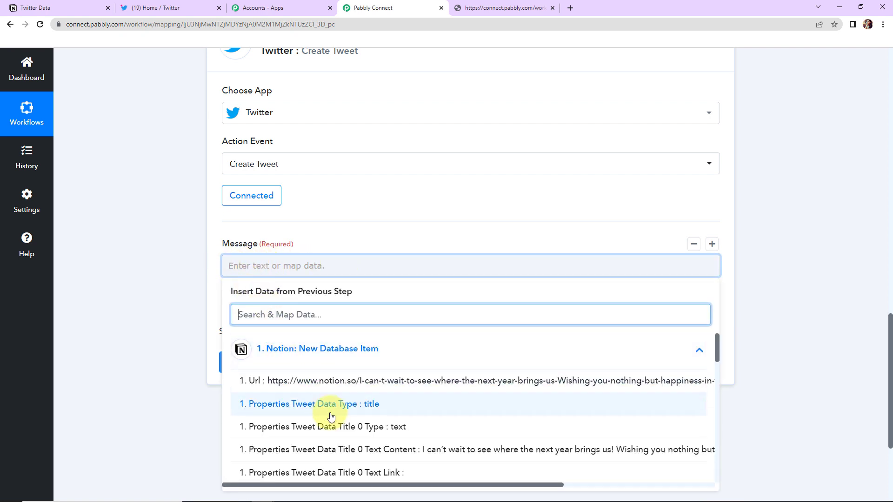
pyautogui.click(411, 454)
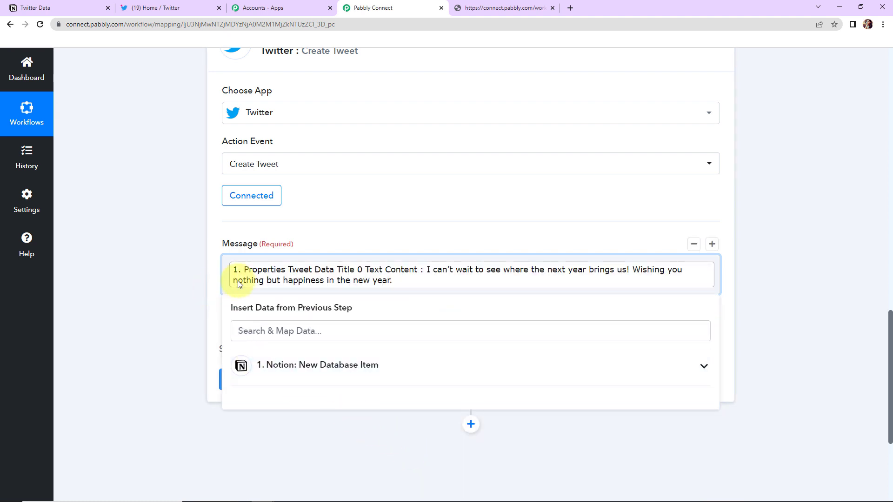
# Save the step and send a test request that posts the tweet.
pyautogui.click(147, 281)
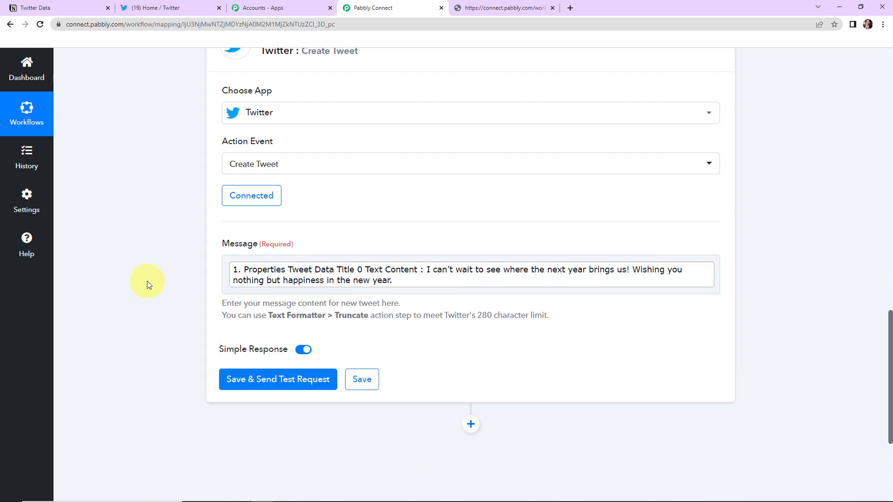
pyautogui.click(273, 383)
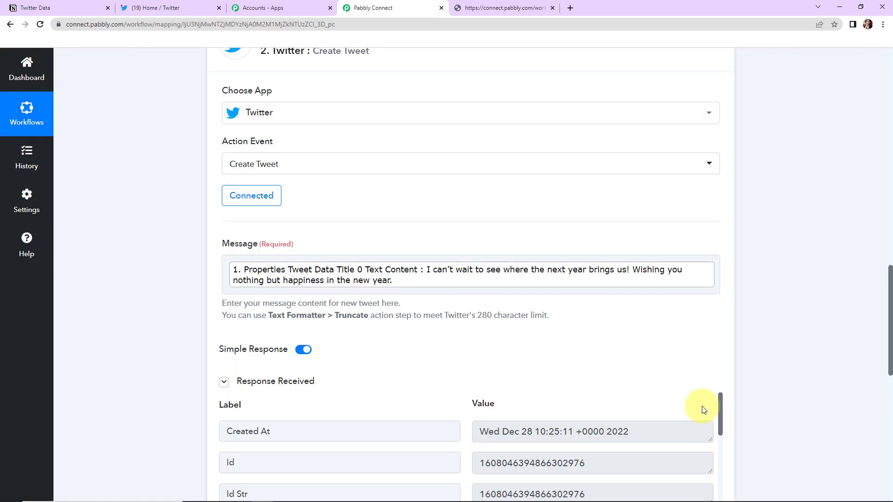
pyautogui.moveTo(722, 403); pyautogui.dragTo(723, 429)
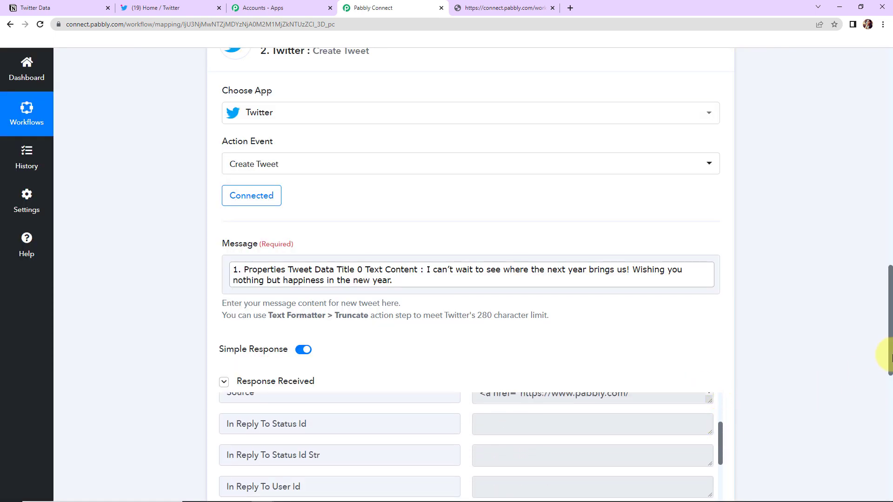
# Scroll the Twitter home feed to the new New Year wishes tweet posted by the automation.
pyautogui.click(190, 4)
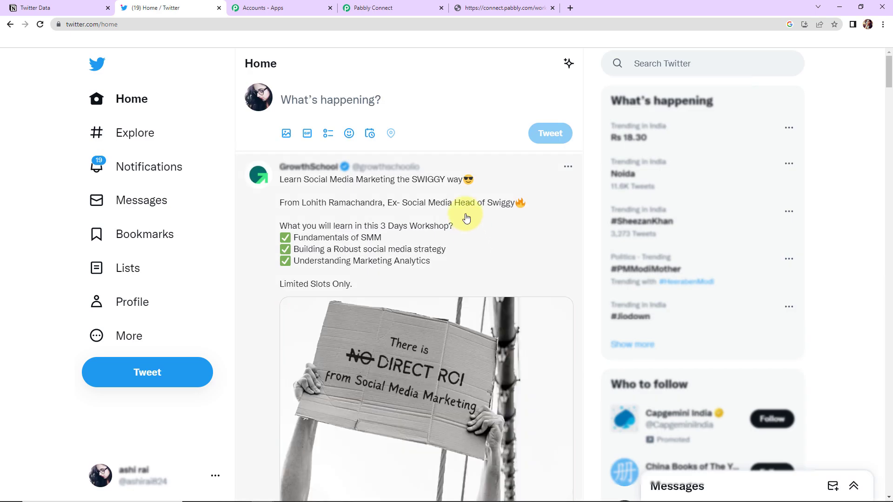
pyautogui.scroll(-8, 533, 265)
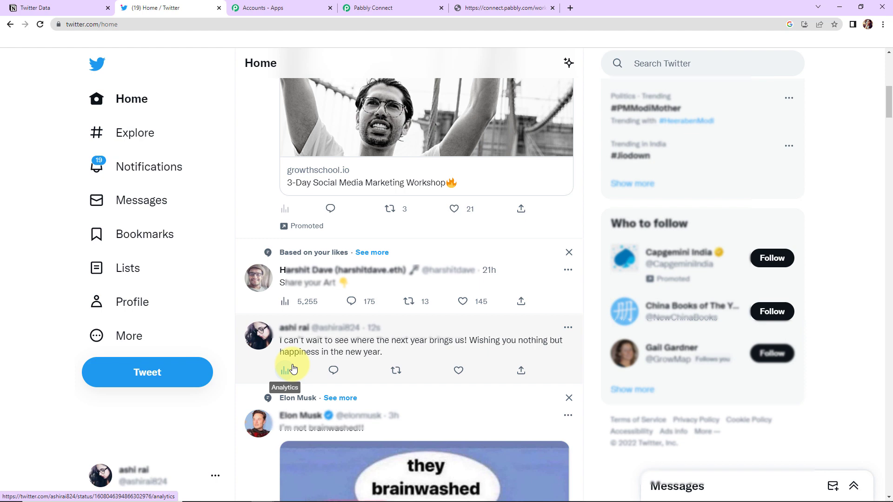
# Back in the 'Post Tweets from Notion Automatically' workflow, collapse the Notion trigger and Twitter Create Tweet steps.
pyautogui.click(404, 8)
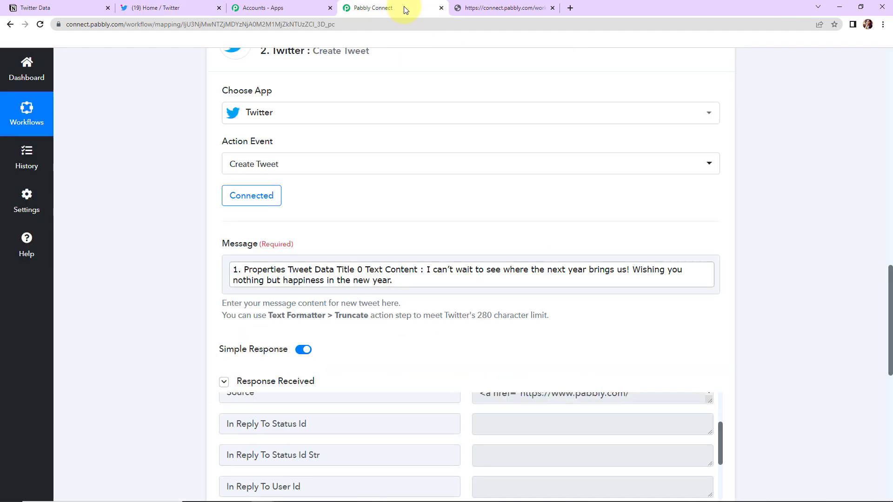
pyautogui.moveTo(889, 312); pyautogui.dragTo(889, 32)
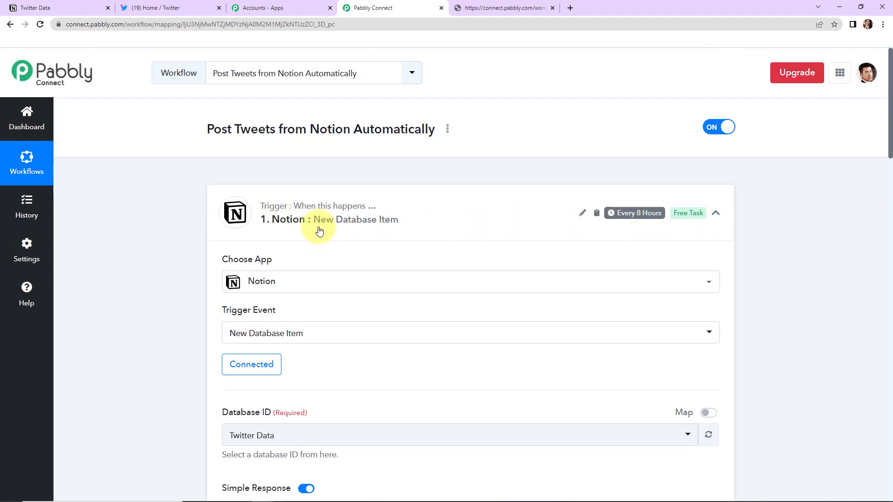
pyautogui.click(714, 213)
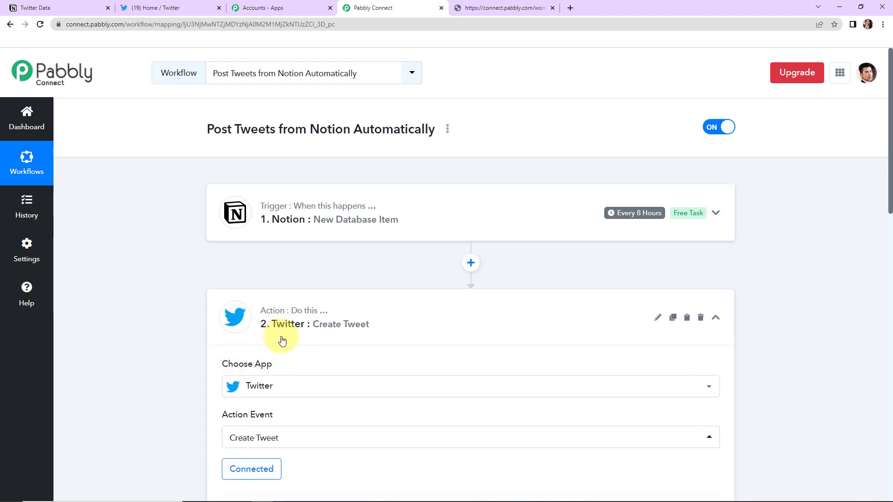
pyautogui.click(715, 317)
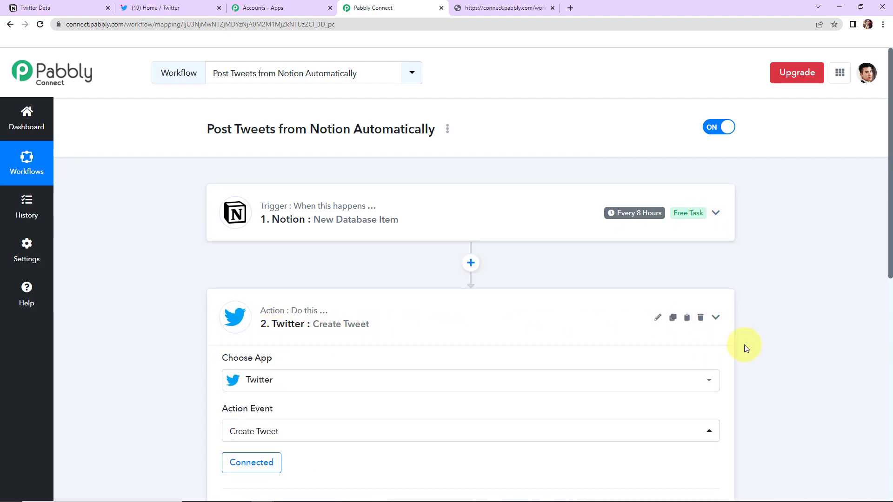